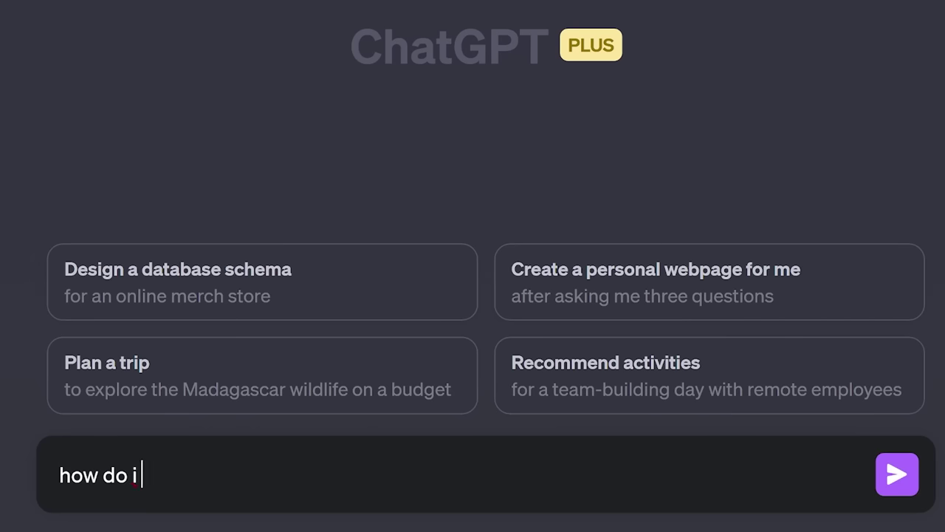
Write a ChatGPT question that begins "how do i learn other e".
type("learn other e")
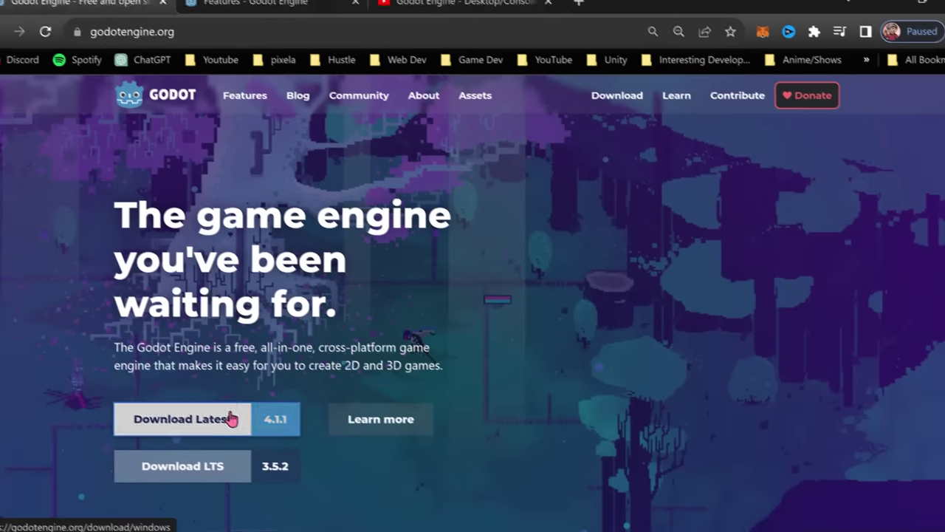
On the Godot website, open the Windows download for the latest version, 4.1.1.
left_click(234, 418)
left_click(477, 268)
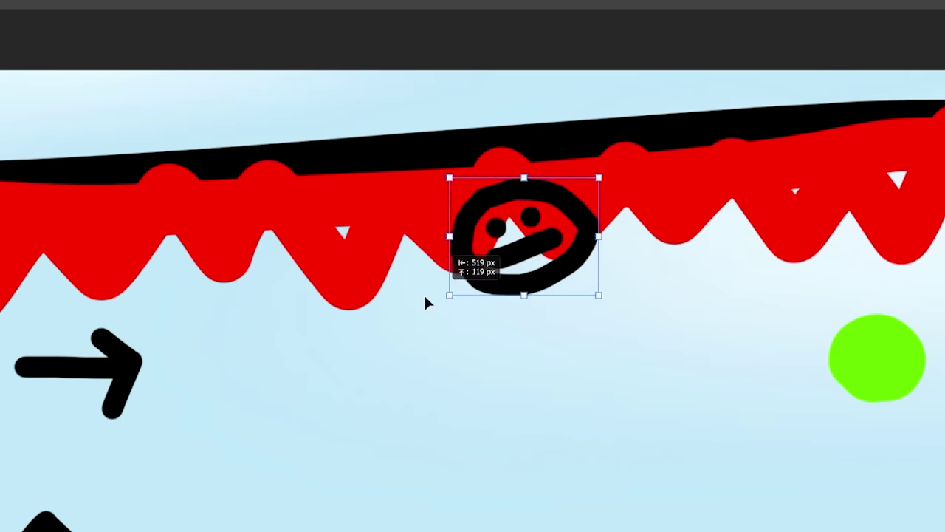
Move the face sketch to the right along the red spikes in the level mock-up.
left_click_drag(426, 302, 596, 255)
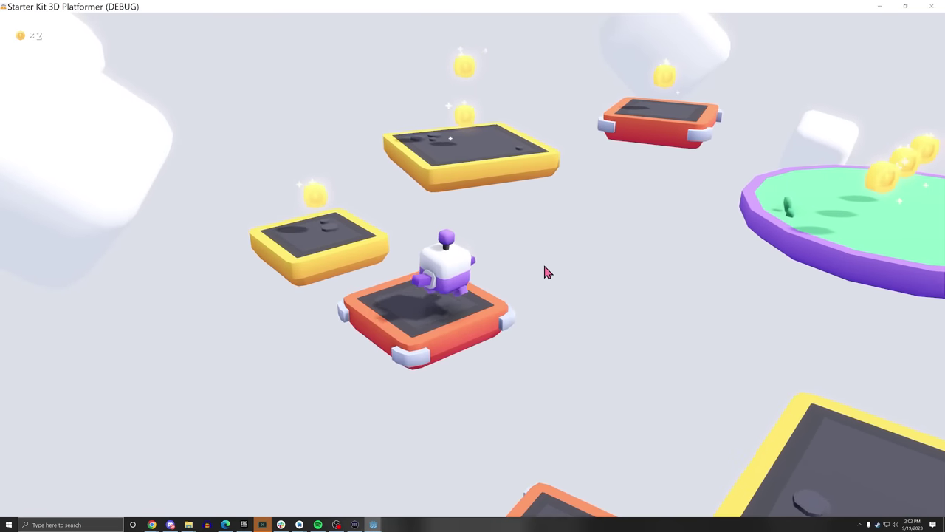
Try a jump in the Starter Kit 3D Platformer and look through the ParticlesTrail node's properties in its player scene.
key("space")
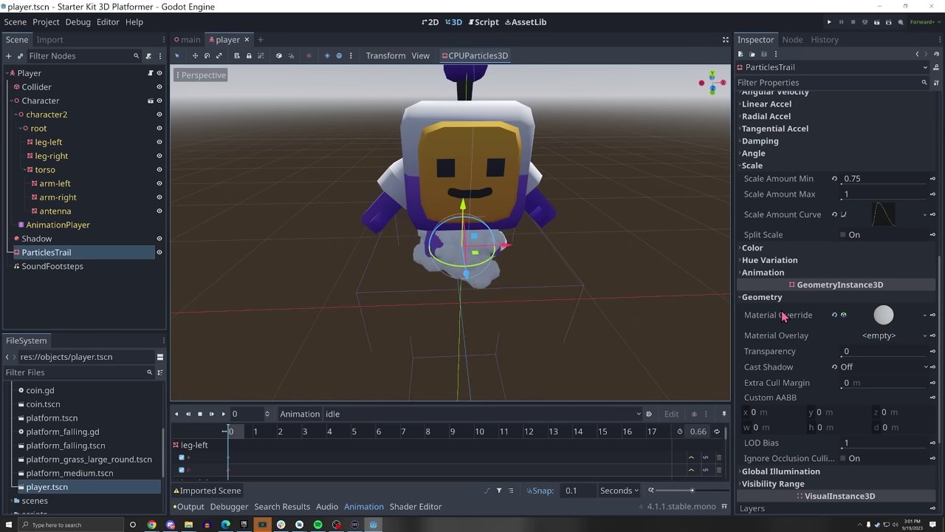
scroll(836, 347, "down", 3)
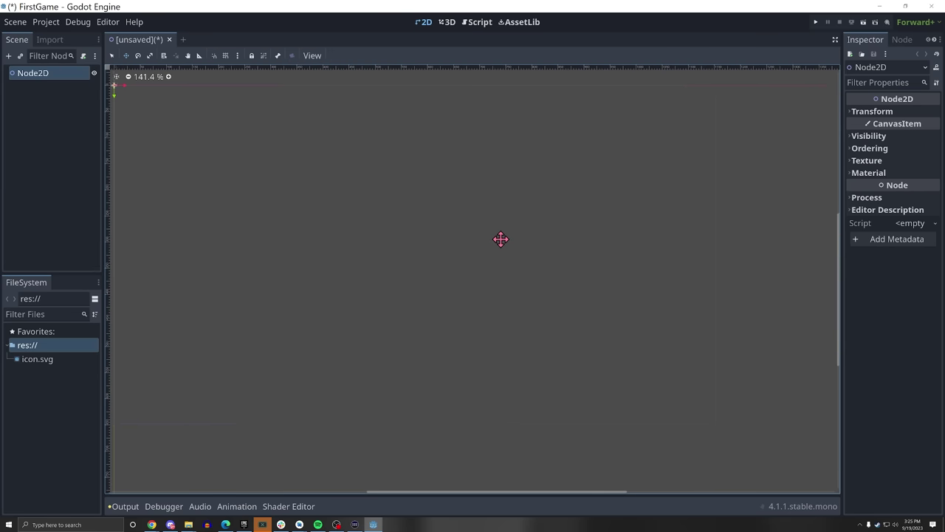
Add a Camera2D node and a TileMap node to the Node2D scene.
right_click(62, 130)
left_click(92, 140)
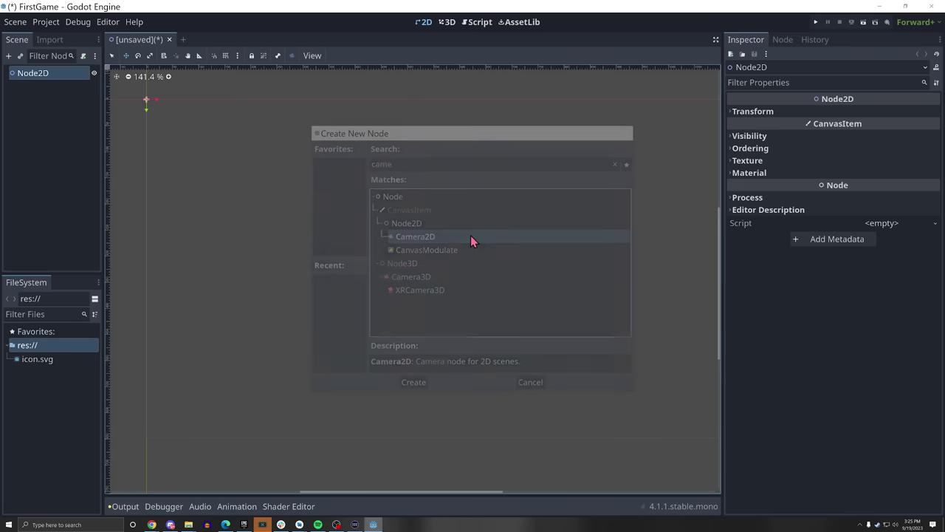
double_click(470, 236)
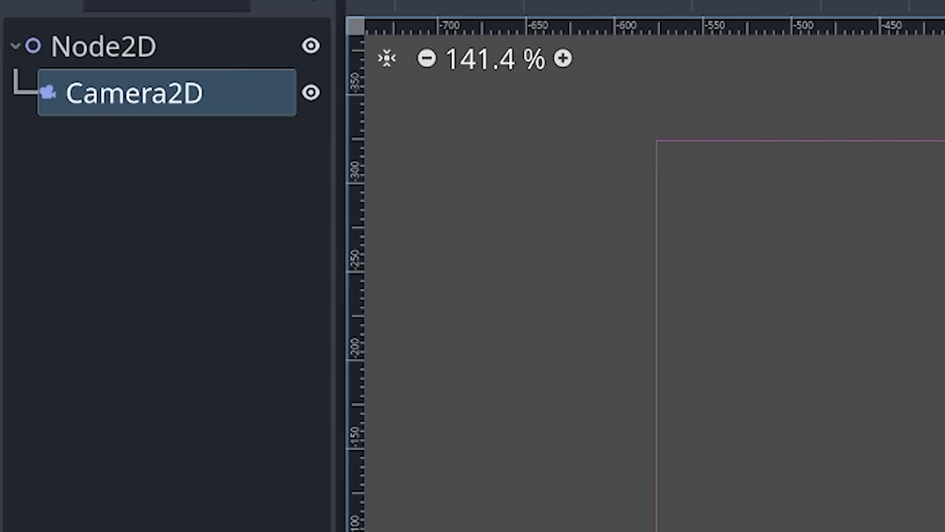
scroll(107, 107, "down", 1)
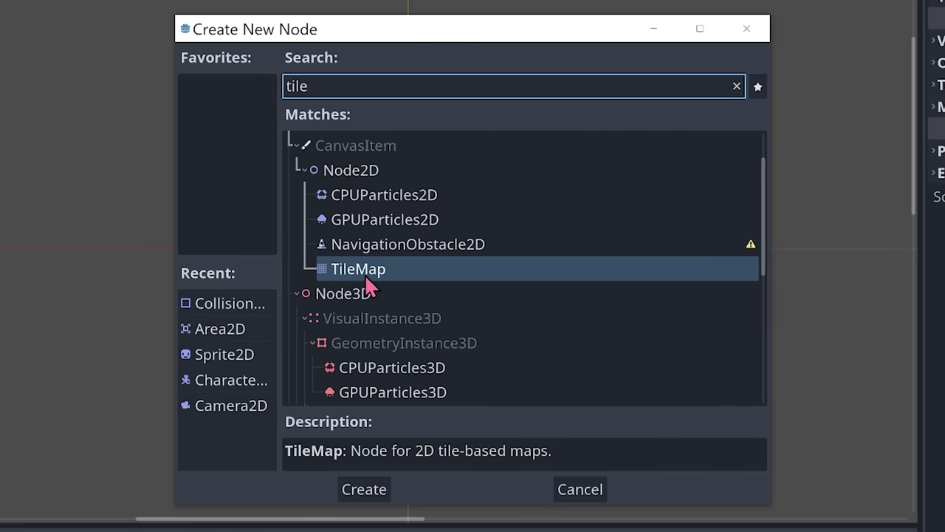
double_click(365, 271)
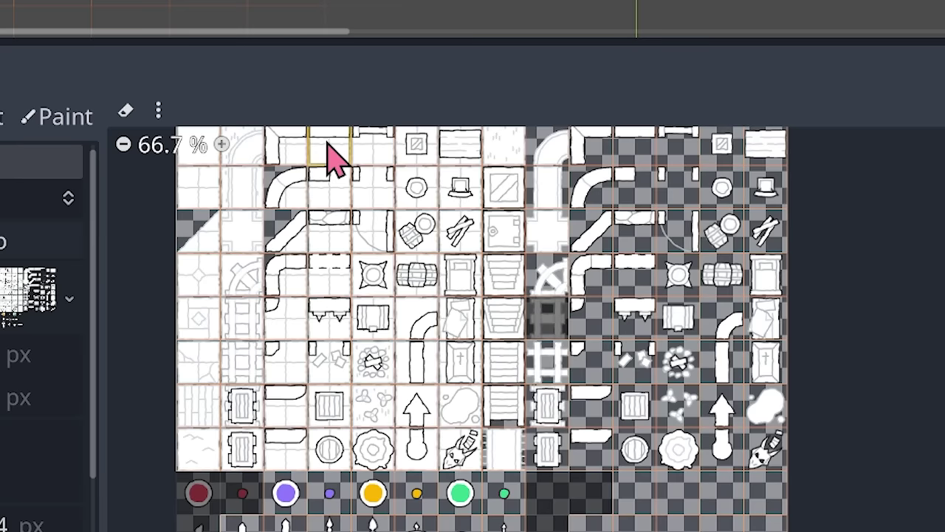
Create alternative tiles for the straight wall tile and the corner wall tile in the atlas's first row.
right_click(333, 158)
left_click(384, 206)
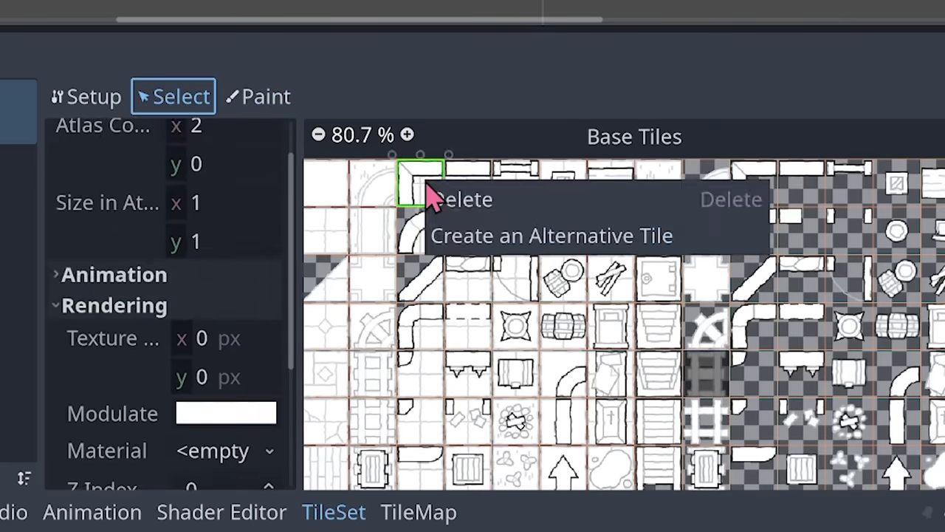
left_click(487, 234)
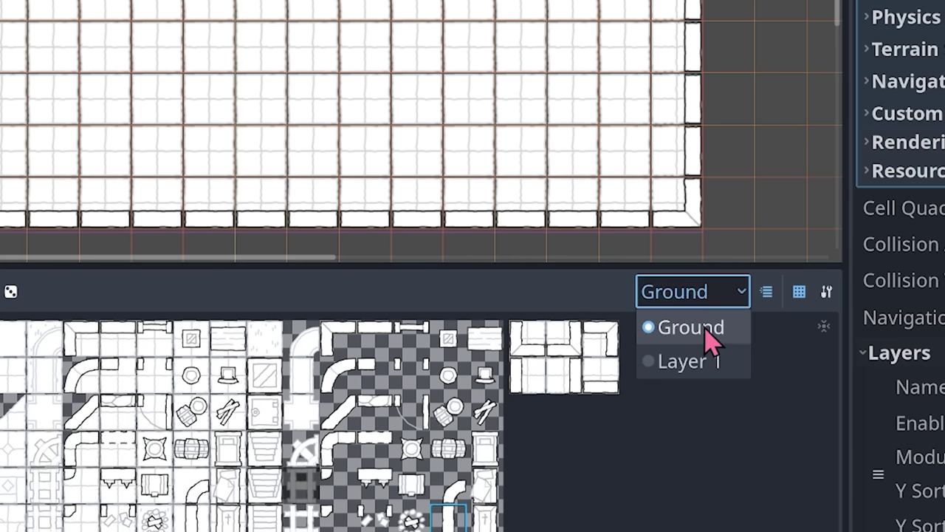
Make Layer 1 the active tile-painting layer and open the Map atlas's horizontal texture region size for editing.
left_click(698, 361)
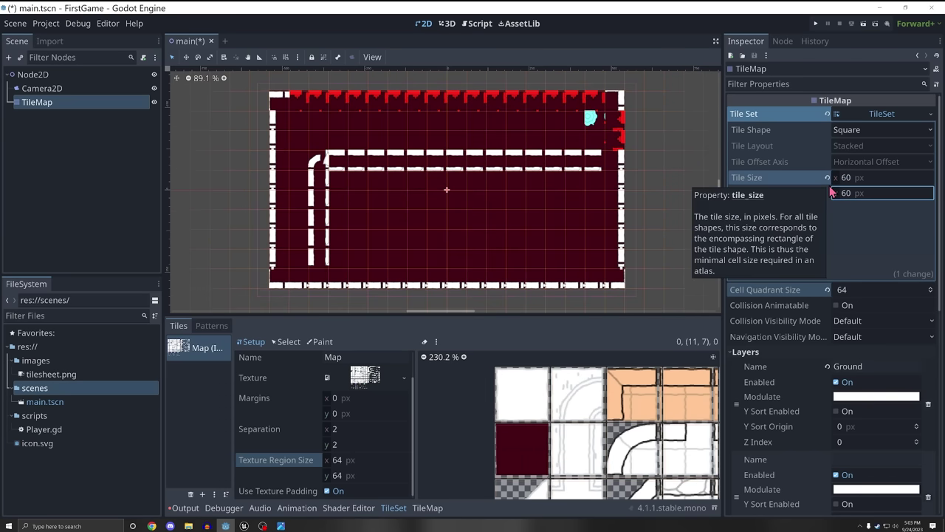
left_click(344, 461)
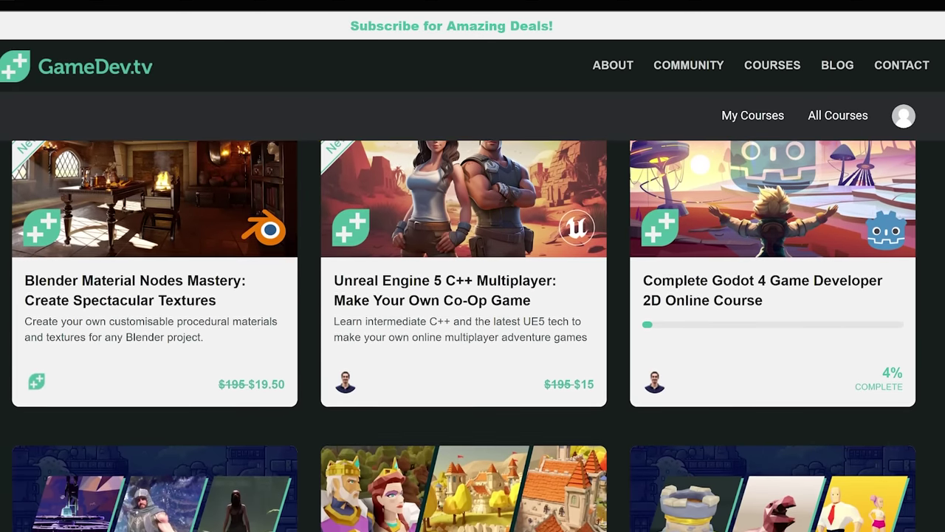
Look through the game development courses, bundles and asset kits on GameDev.tv.
scroll(473, 333, "down", 3)
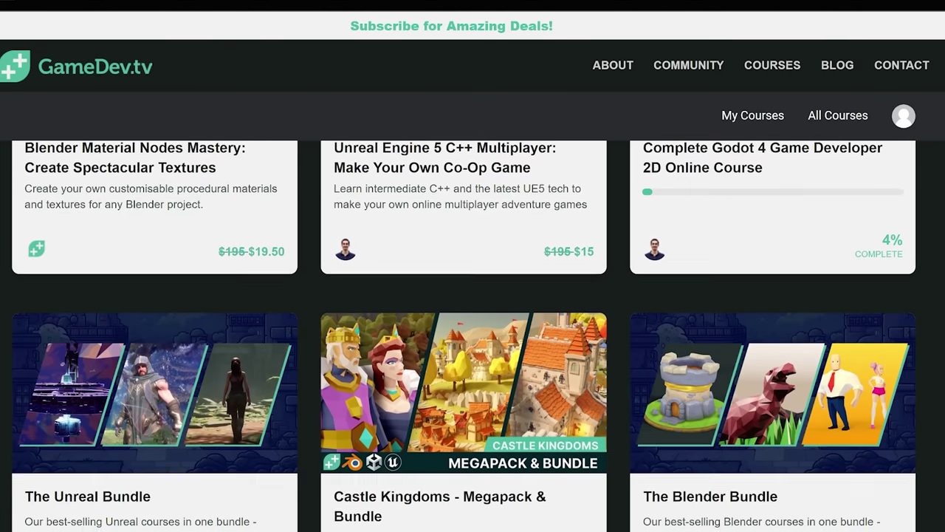
scroll(472, 332, "down", 1)
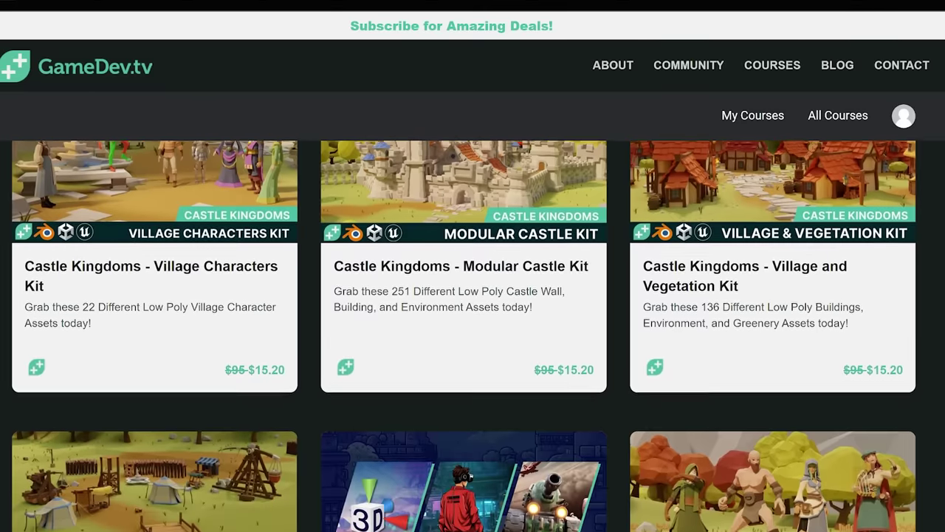
scroll(464, 335, "down", 2)
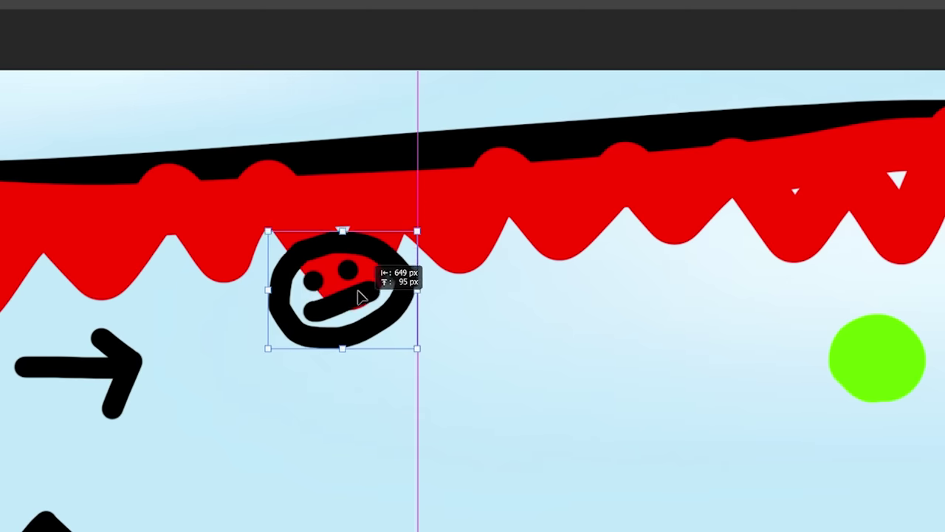
Move the face sketch up and right across the spiked ceiling of the mock-up, towards the green circle.
left_click_drag(479, 201, 639, 130)
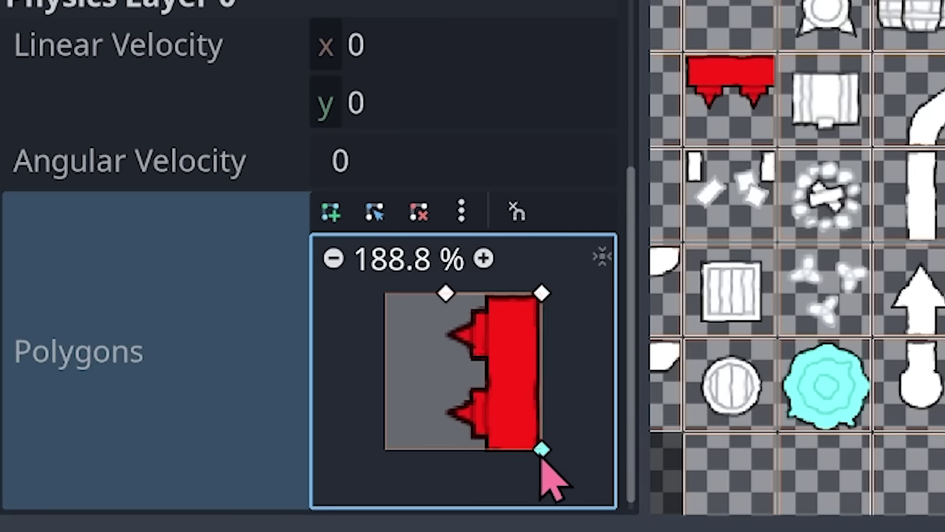
scroll(458, 310, "up", 2)
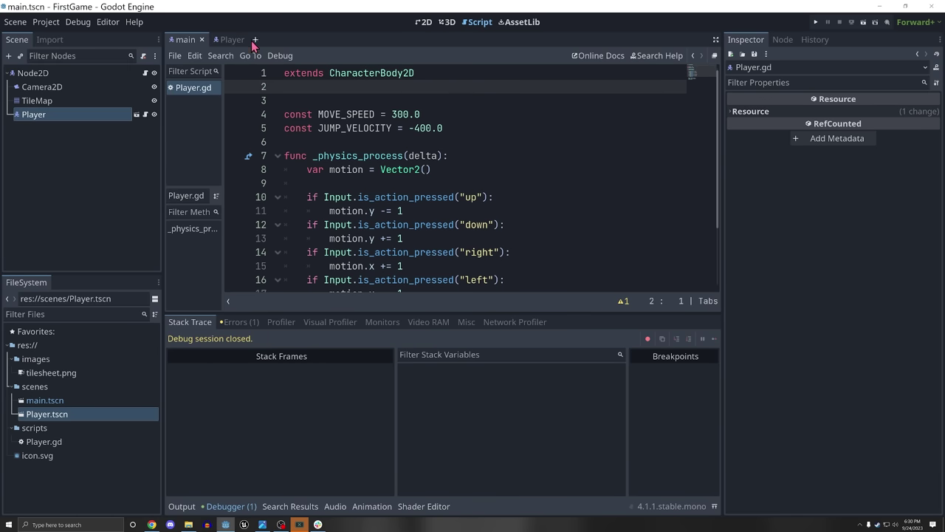
Open the Player scene and select the root node in the scene tree.
left_click(233, 43)
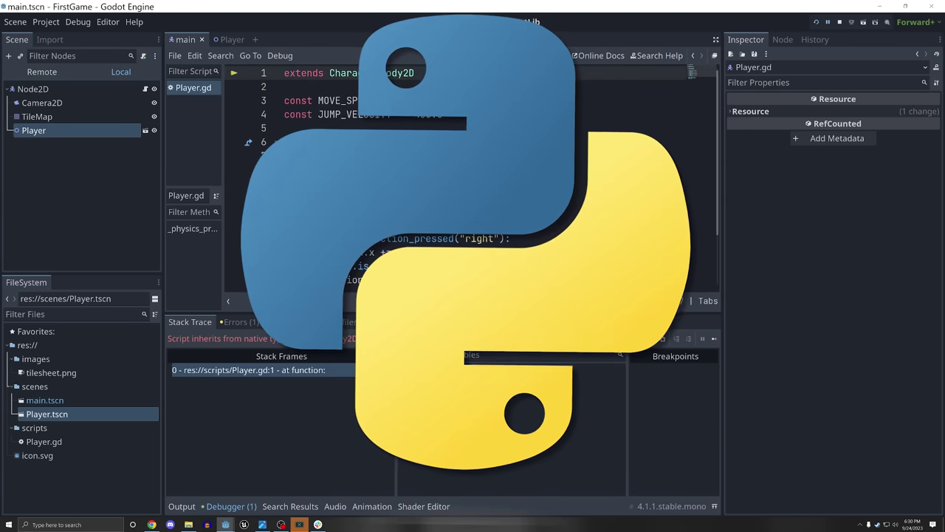
left_click(89, 91)
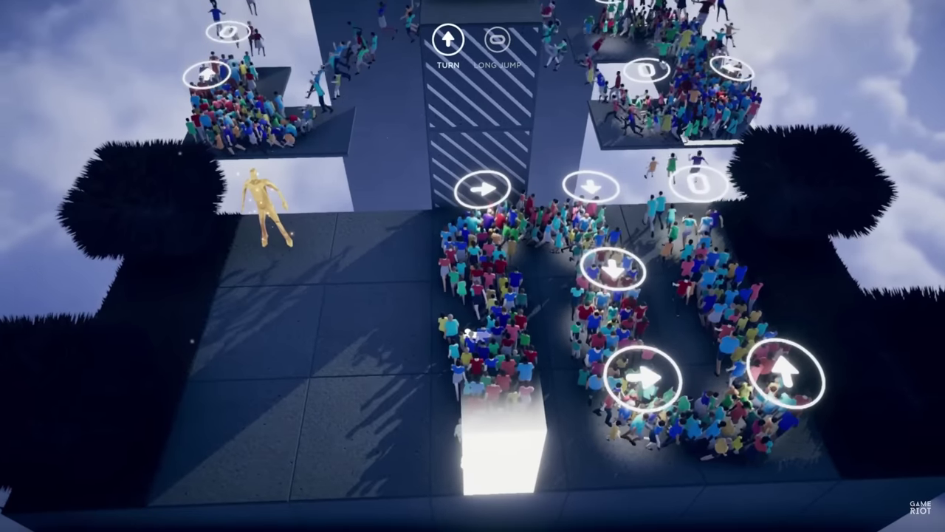
left_click(468, 266)
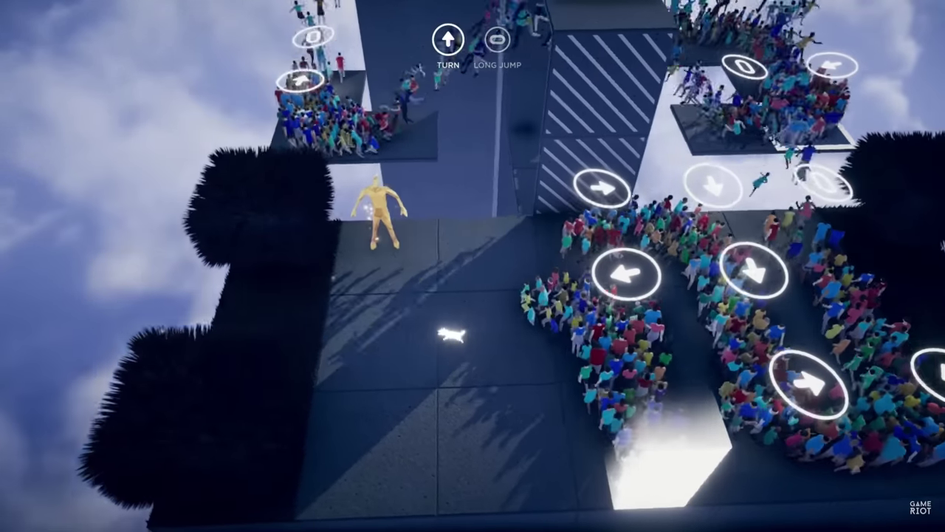
left_click(465, 332)
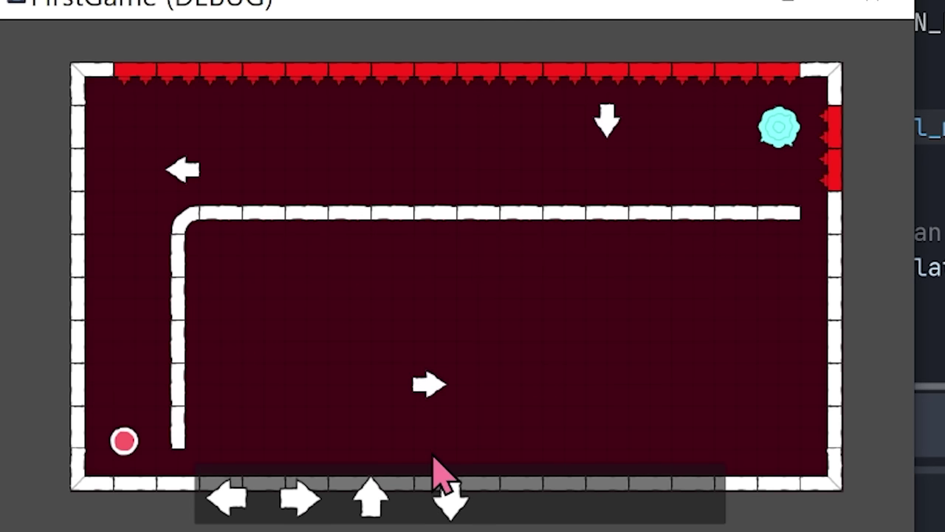
In the running game, place an up arrow below the ceiling spikes, a right arrow near the lower-right corner and another arrow in the left corridor.
left_click_drag(370, 498, 348, 130)
left_click_drag(299, 498, 786, 454)
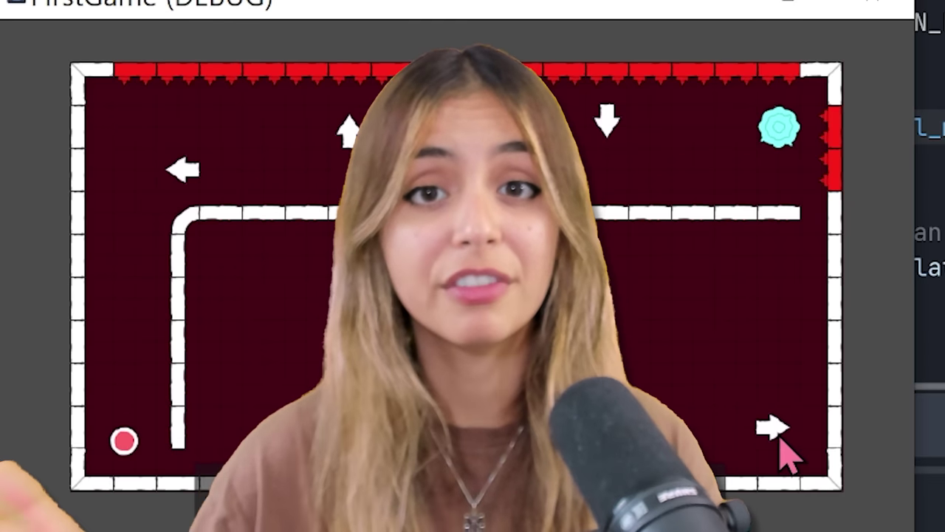
left_click_drag(441, 498, 144, 303)
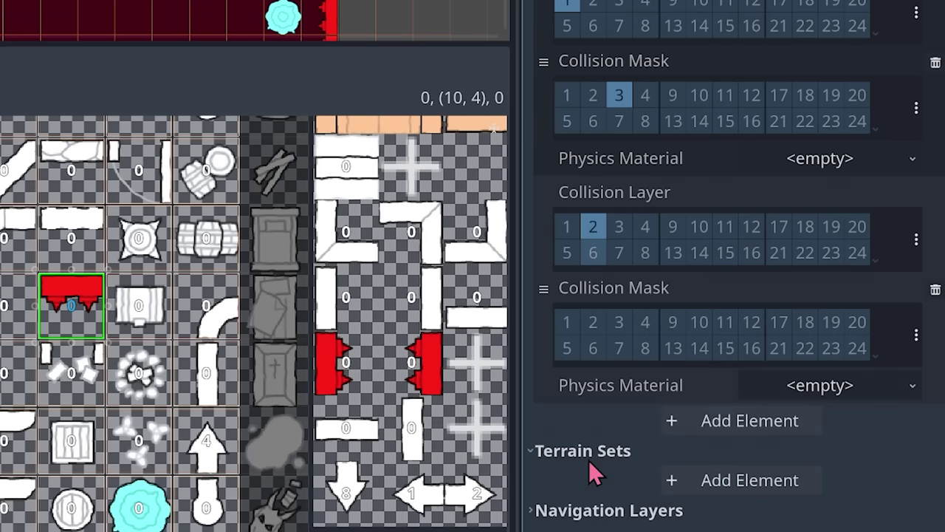
Review the collision layers and masks of the tile set's physics layers.
scroll(598, 468, "up", 3)
scroll(598, 468, "down", 5)
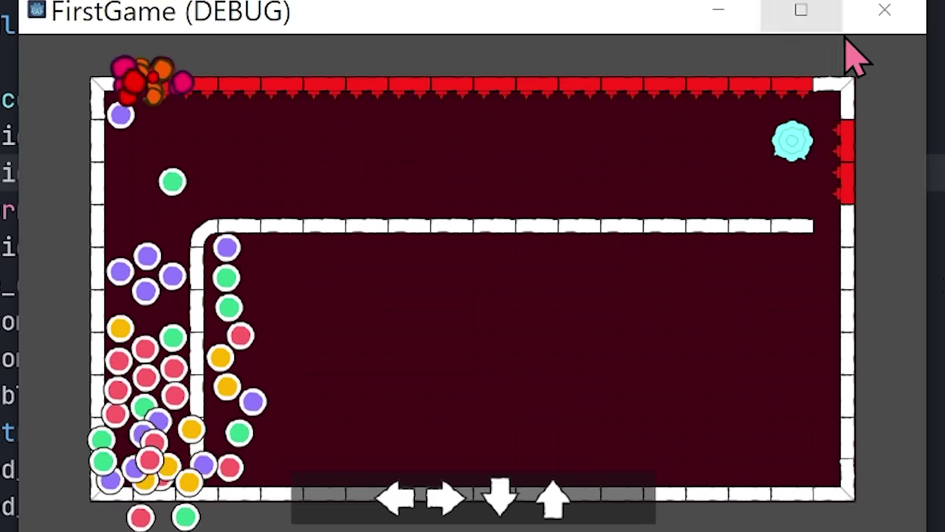
Close the running FirstGame test.
left_click(900, 13)
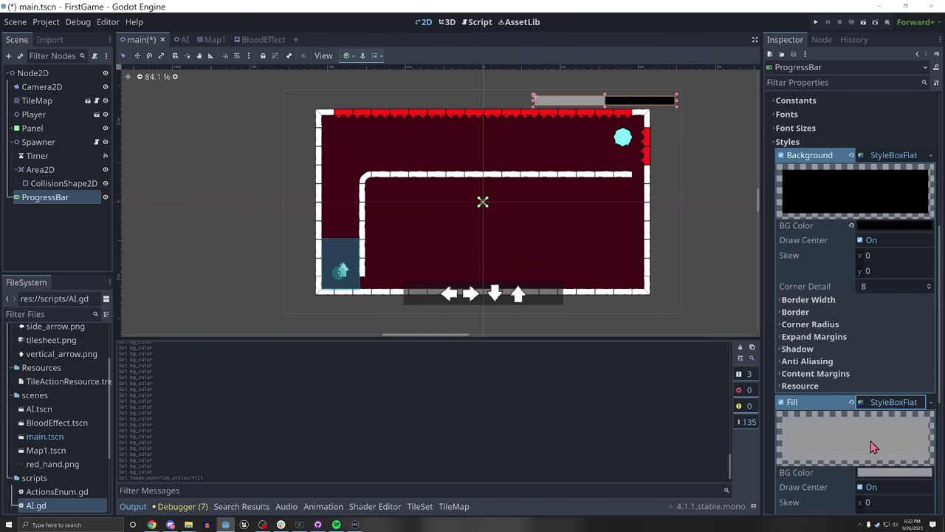
Set the ProgressBar's fill background color to green, save the main scene and end the test run.
left_click(894, 468)
scroll(810, 431, "down", 2)
key("ctrl+s")
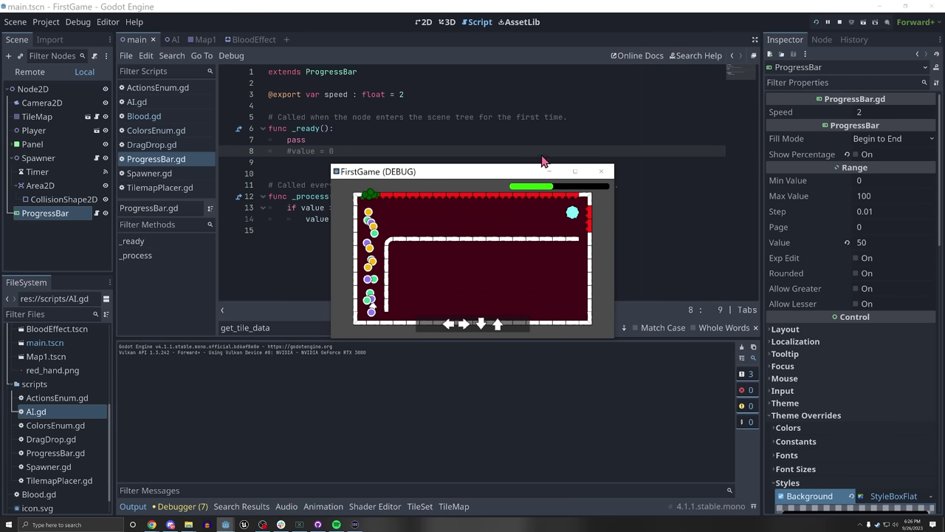
left_click(607, 172)
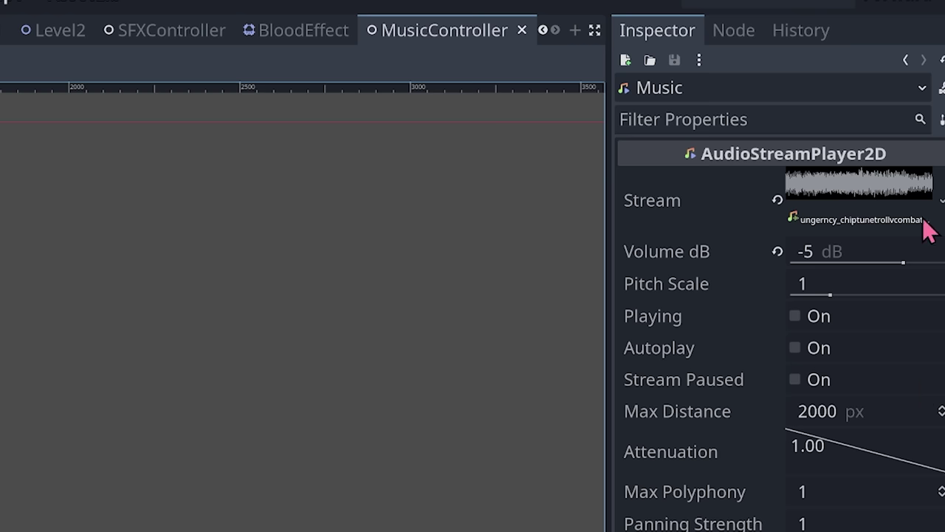
Open the audio stream assigned to the Music player node.
left_click(897, 201)
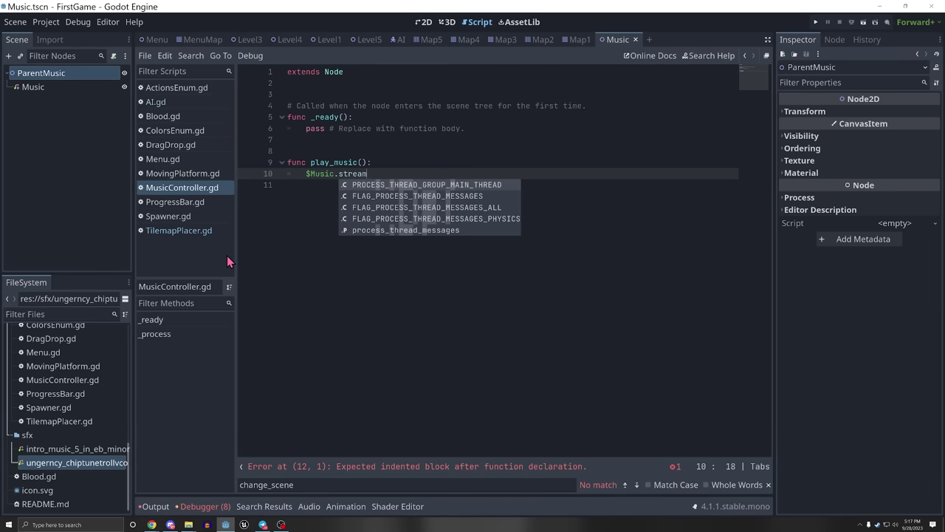
Make the play_music function in MusicController.gd call $Music.play() and run the project.
double_click(346, 173)
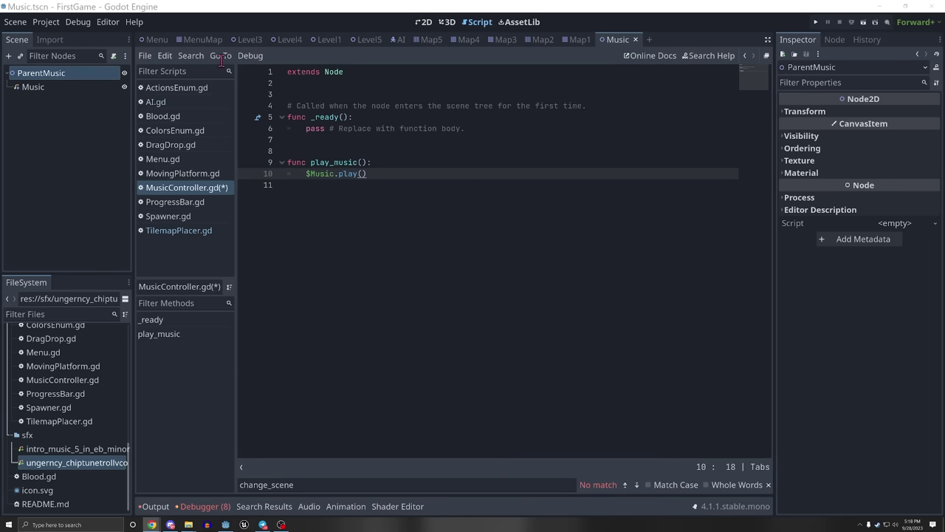
key("F5")
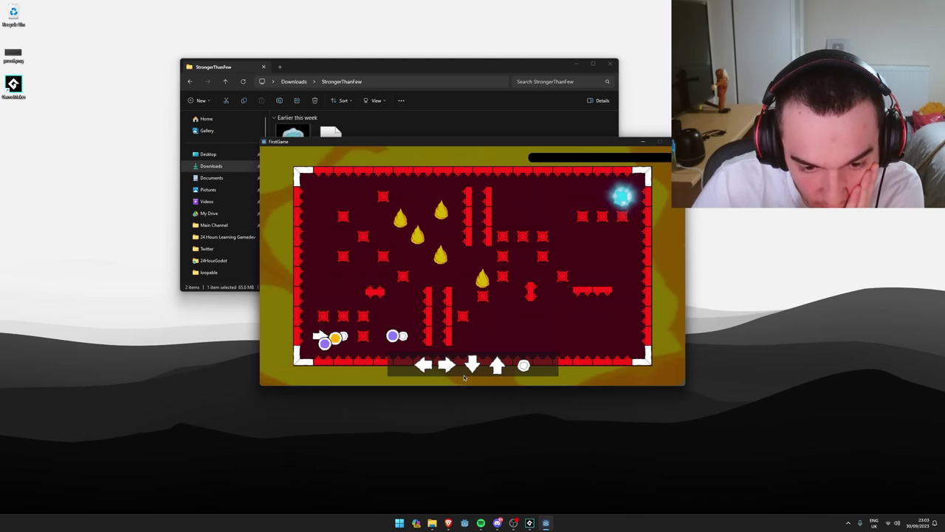
Playtest the spike-filled level by placing a right arrow at the lower-left start and rearranging further arrows.
left_click_drag(446, 365, 310, 330)
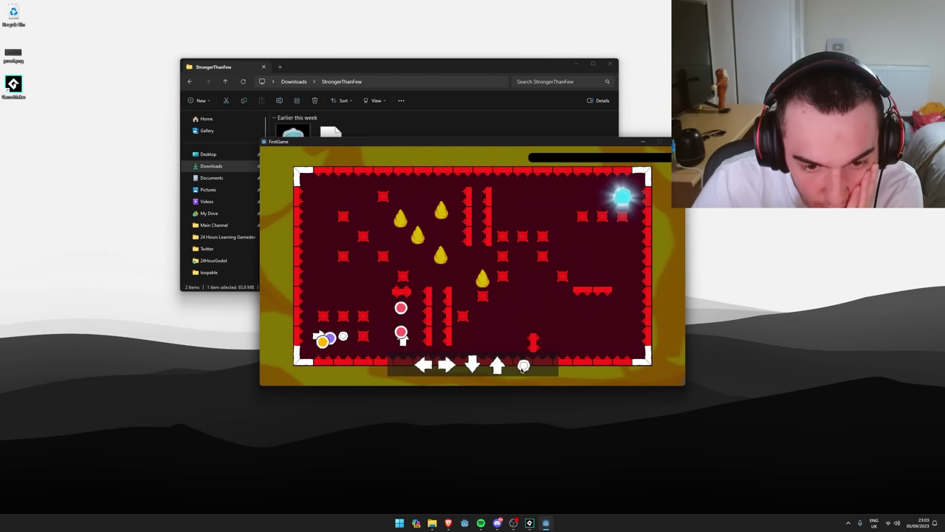
left_click_drag(446, 365, 470, 365)
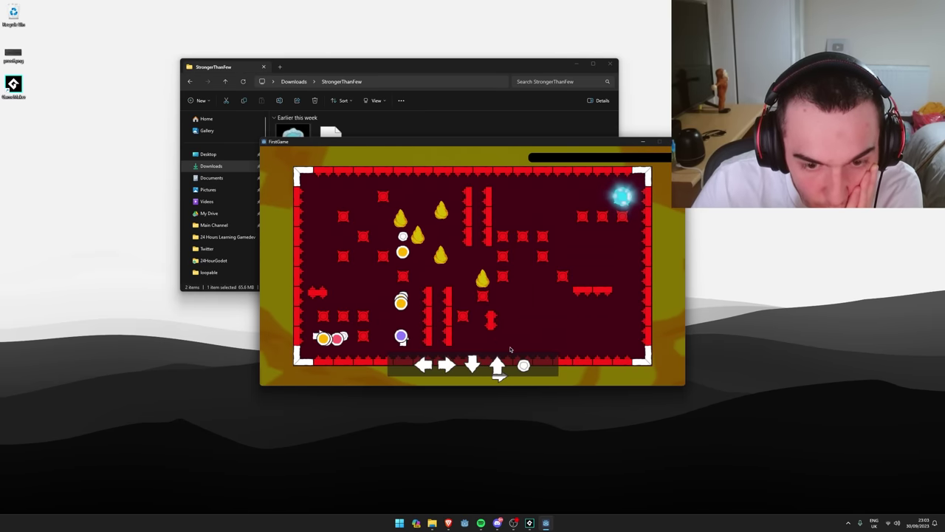
left_click_drag(428, 291, 446, 364)
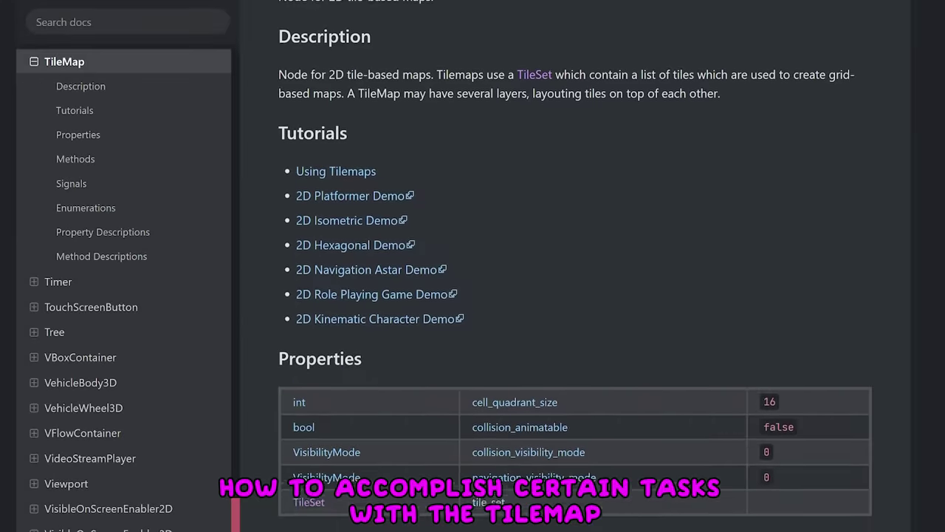
Look through the properties and methods in the Godot documentation's TileMap class reference.
scroll(576, 266, "down", 6)
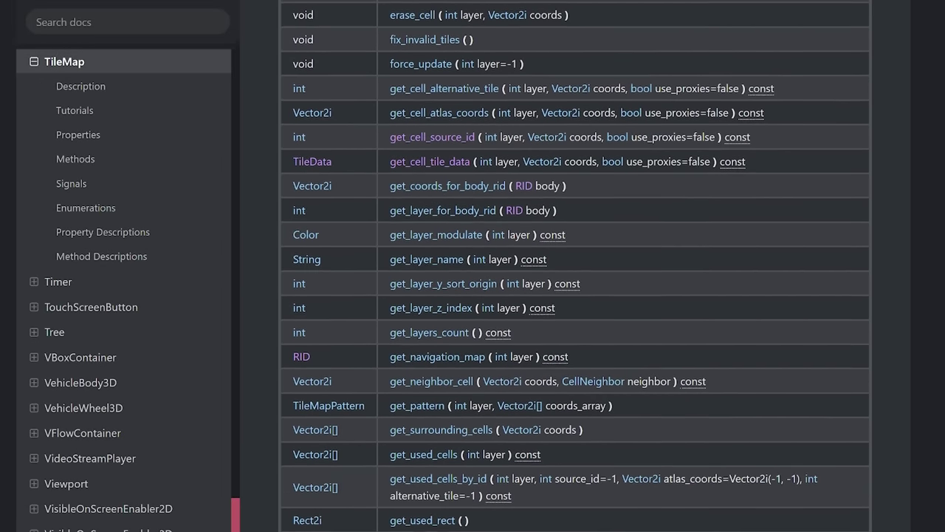
scroll(576, 266, "down", 3)
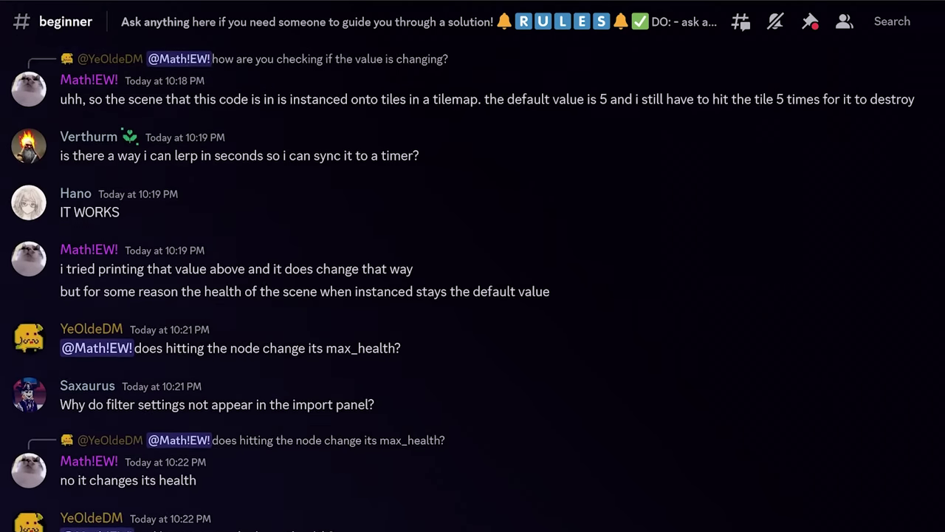
Look back through earlier messages in the beginner help channel on Discord.
scroll(473, 265, "up", 20)
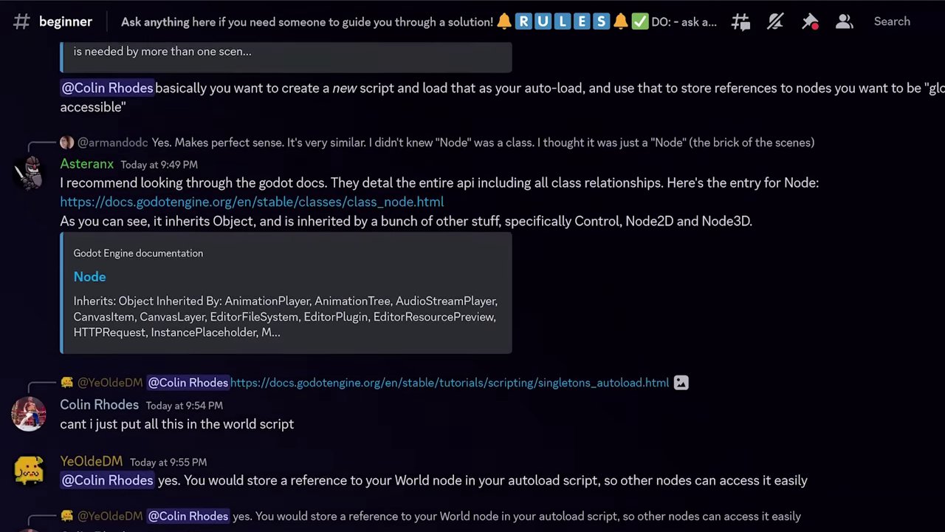